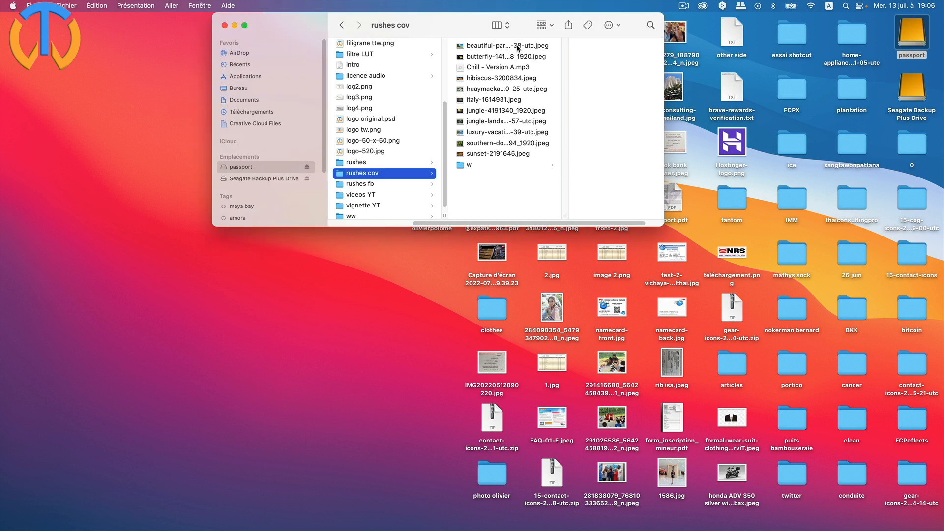
Preview the JPEG images in the rushes cov folder one by one, from the beautiful-paradise-island photo to the luxury-vacation photo
click(518, 48)
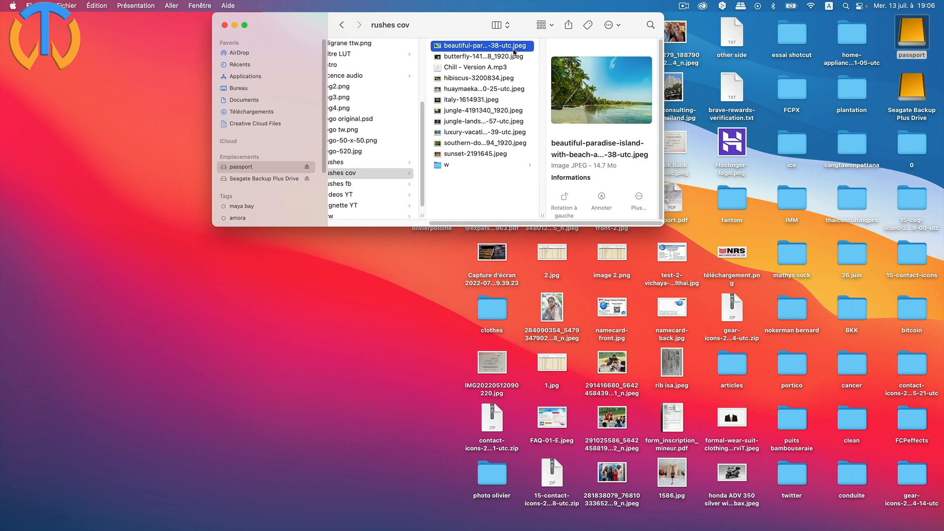
click(513, 56)
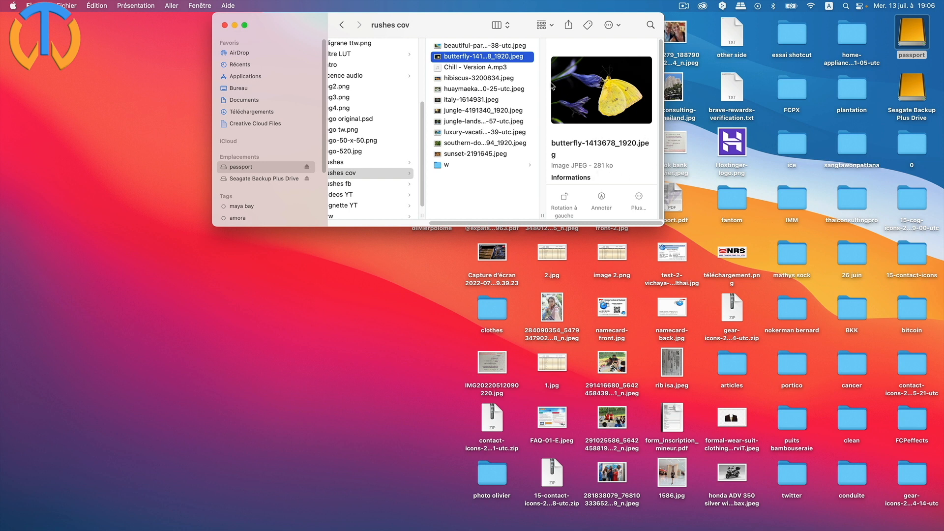
click(491, 80)
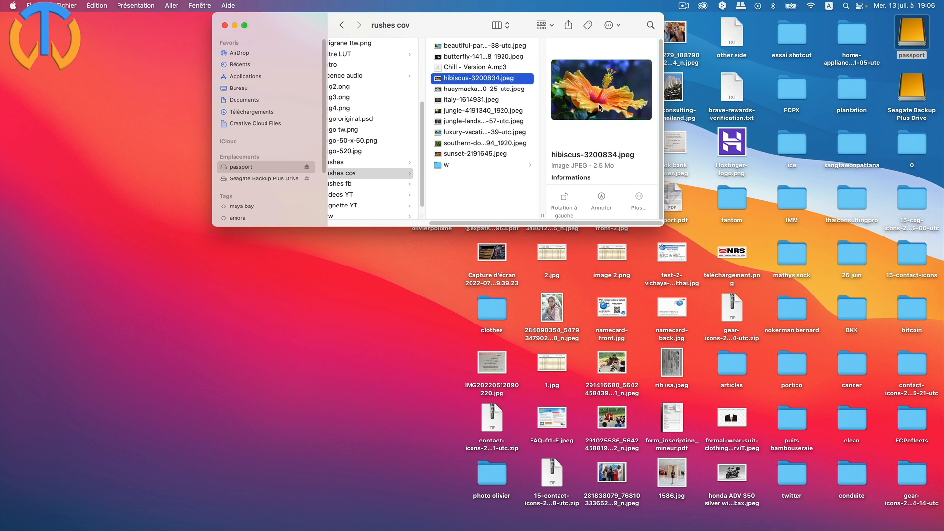
click(497, 90)
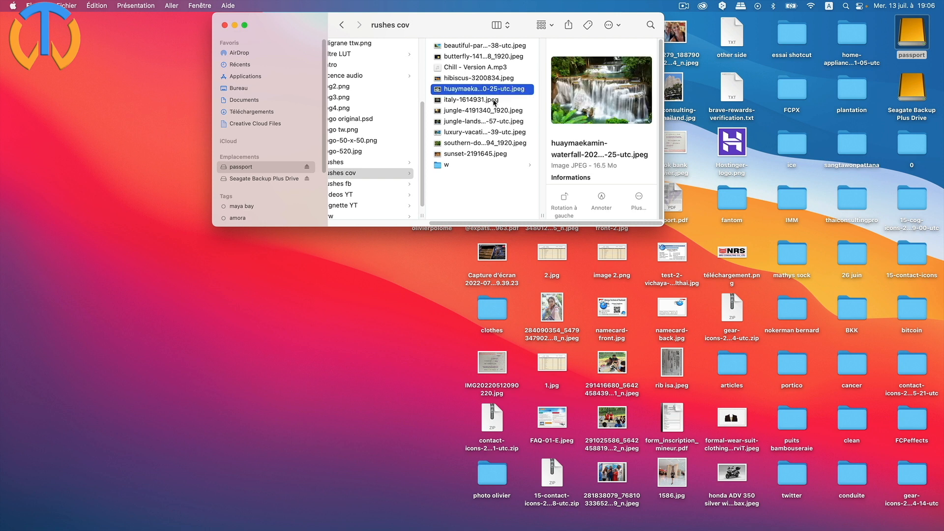
click(495, 101)
click(494, 110)
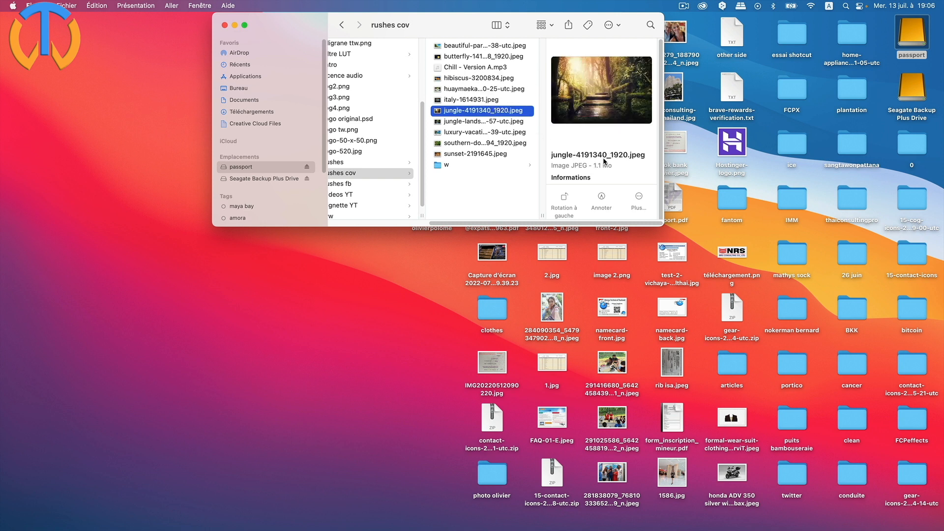
click(500, 123)
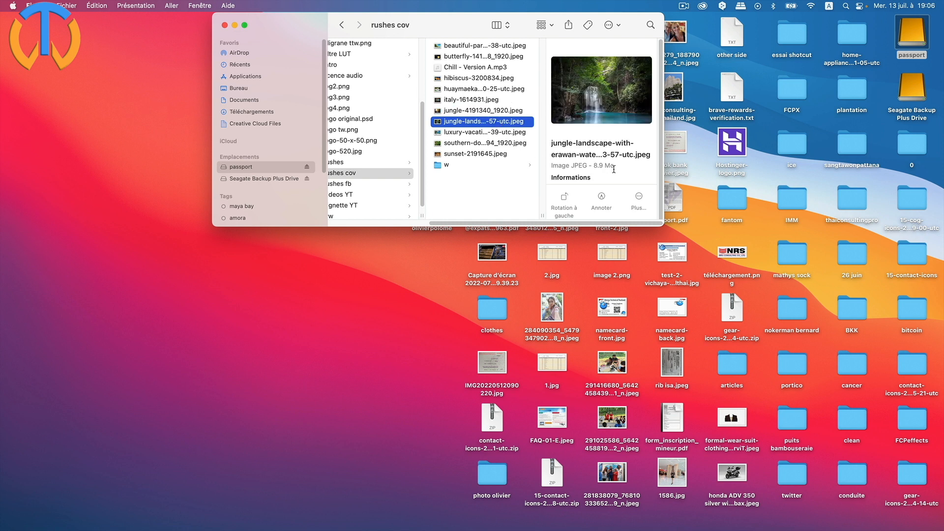
click(477, 134)
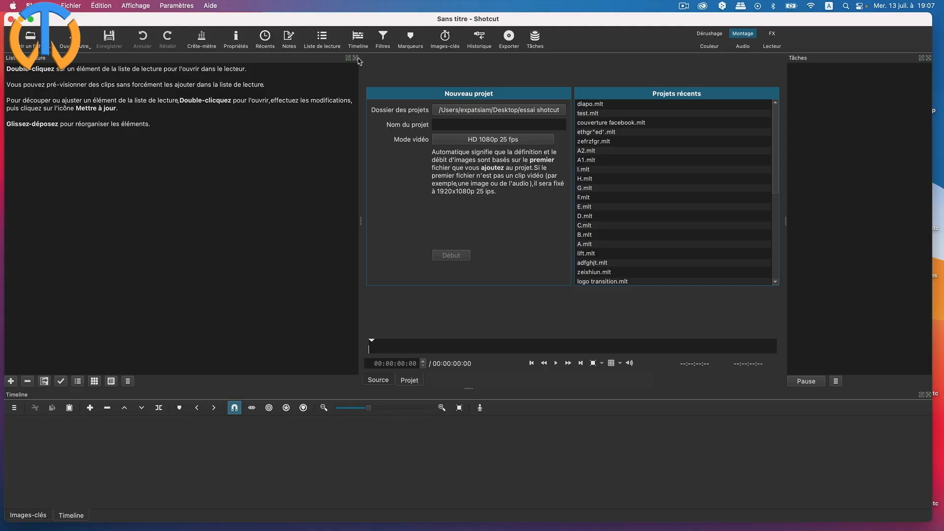
In Shotcut, create a new project named DIAPORAMA with the HD 1080p 25 fps video mode
click(467, 126)
text(DIAPORAMA)
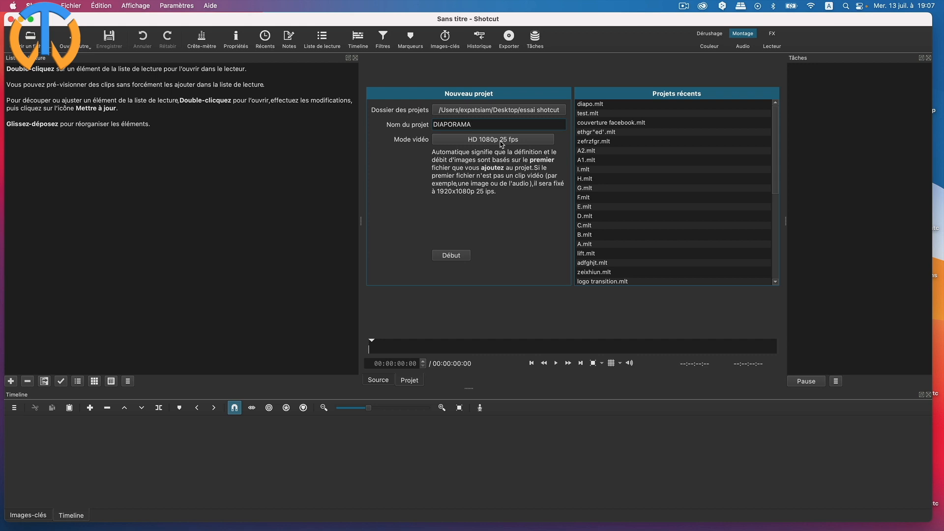
click(502, 140)
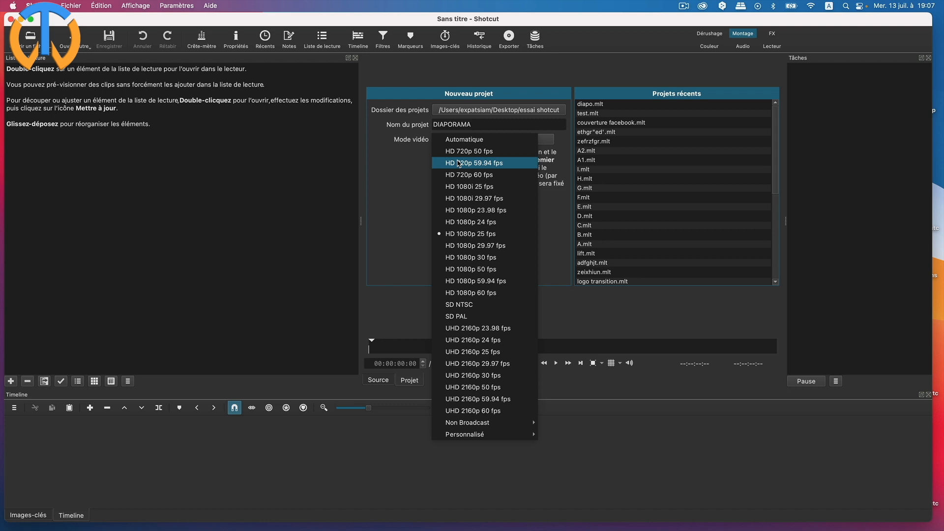
click(471, 237)
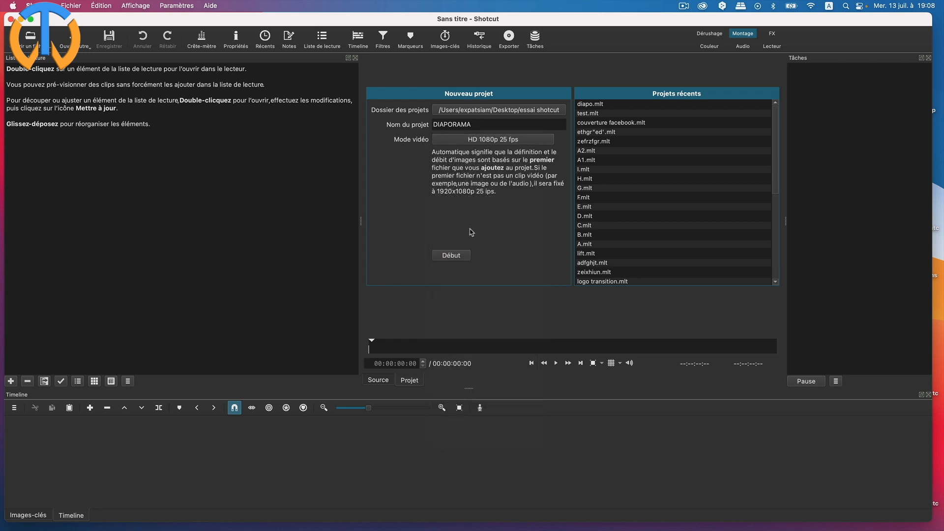
click(451, 256)
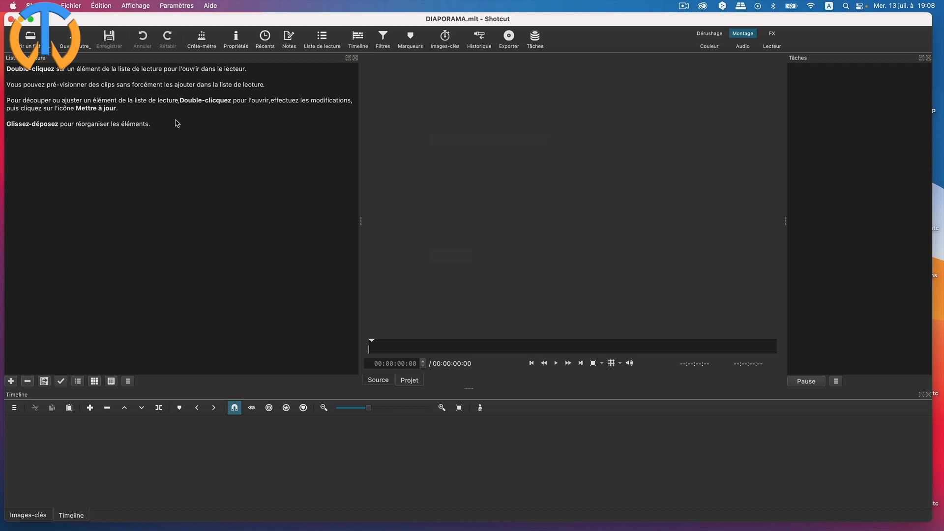
Add the ten JPEG images from Finder's rushes cov folder to the Shotcut playlist, leaving out the Chill - Version A.mp3 file
drag(601, 20, 603, 105)
click(556, 35)
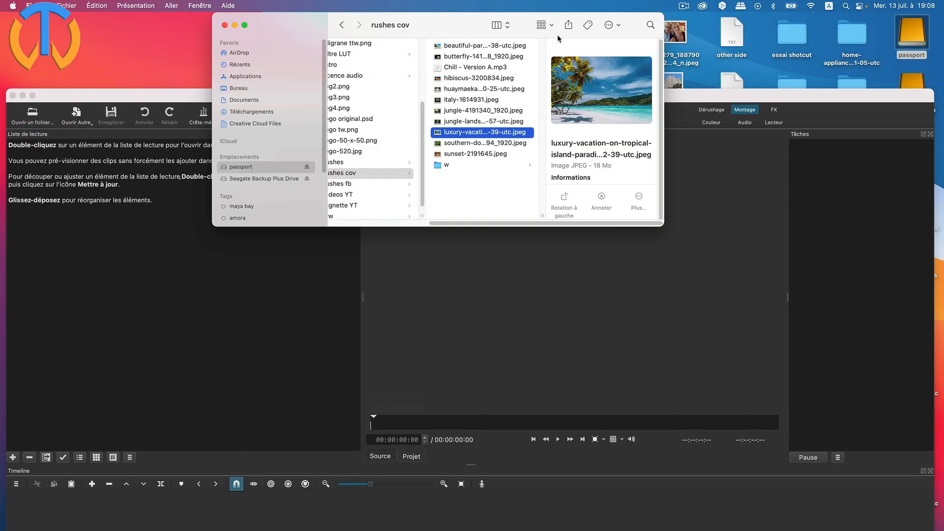
click(489, 48)
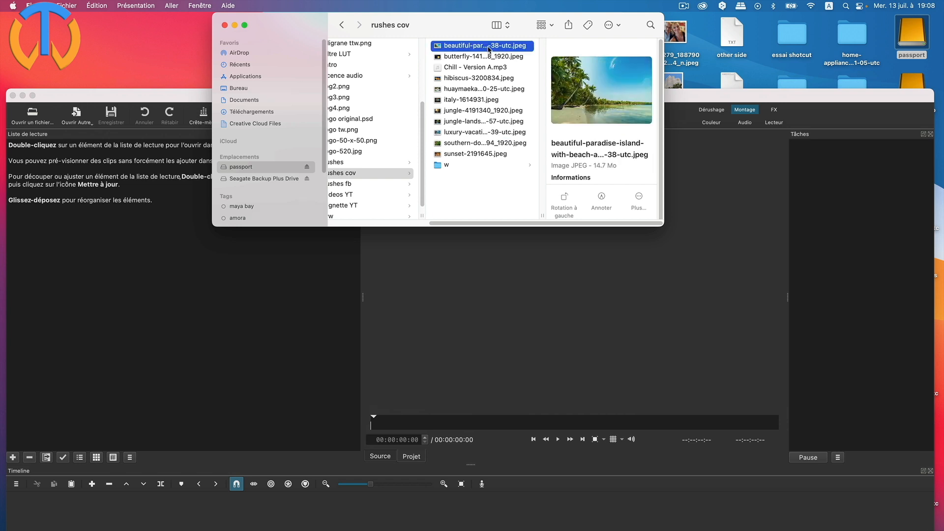
shift+click(489, 56)
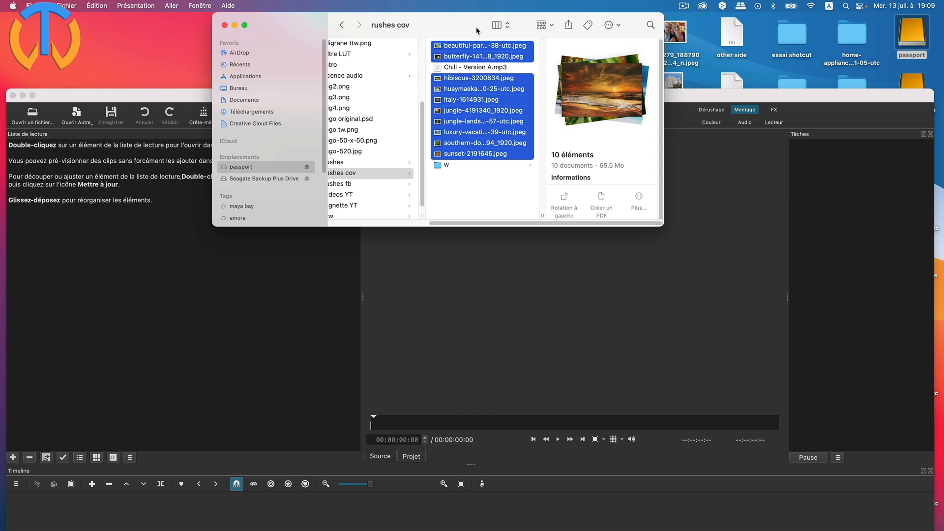
drag(469, 47, 61, 169)
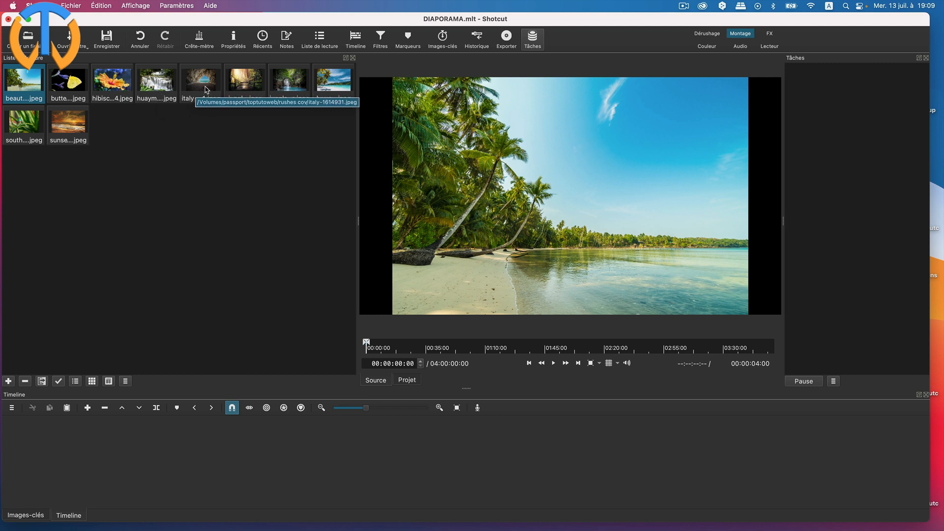
Reorder the playlist images as beautiful-paradise, butterfly, hibiscus, huaymaekamin, luxury-vacation, jungle-landscape, southern, italy, jungle-4191340 and sunset
drag(202, 81, 226, 81)
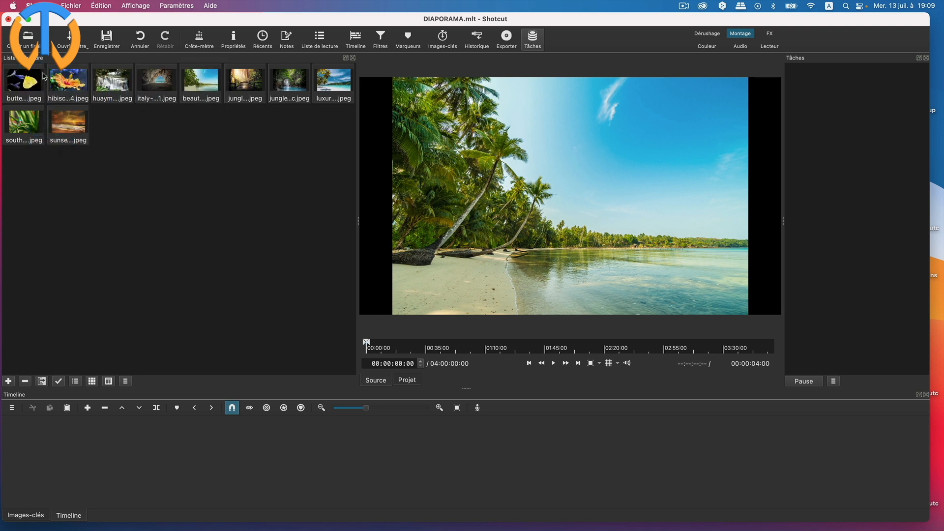
drag(204, 90, 12, 87)
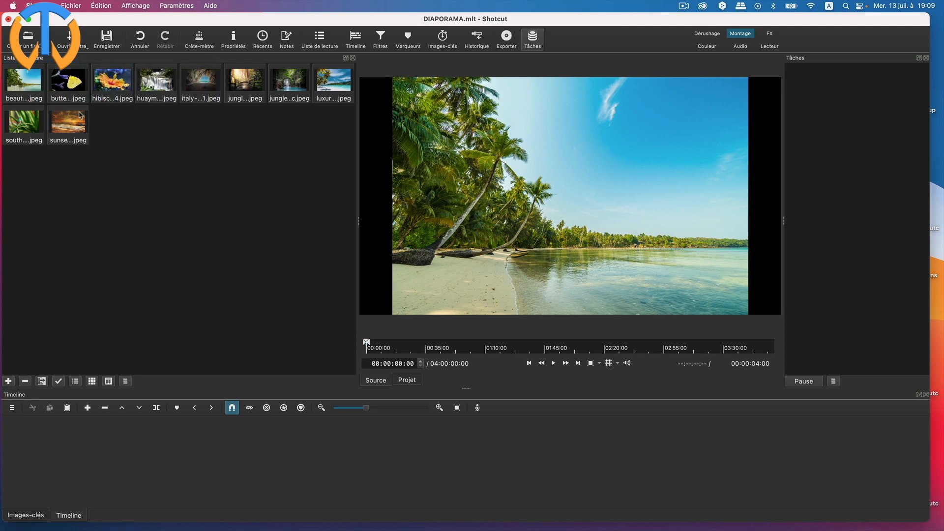
mouse_move(194, 84)
mouse_down()
mouse_move(110, 121)
mouse_move(41, 116)
mouse_move(32, 133)
mouse_up()
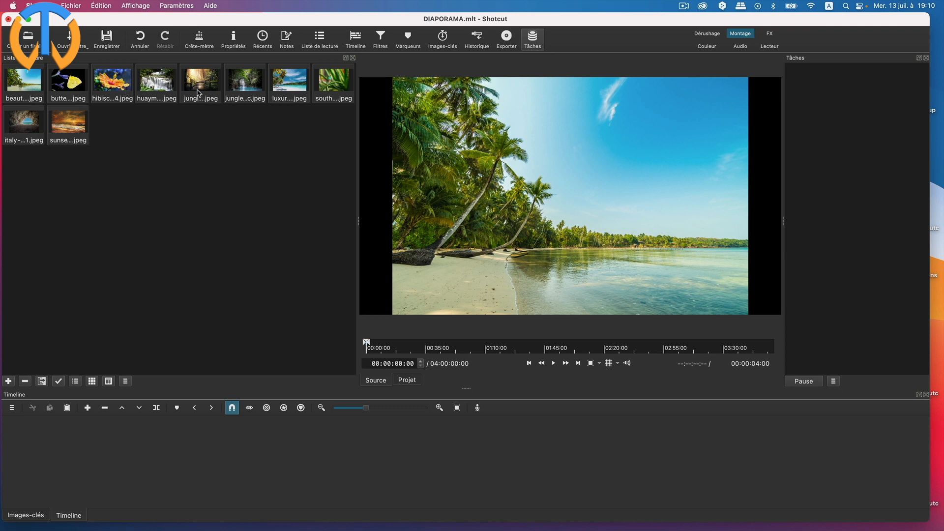
drag(291, 87, 198, 90)
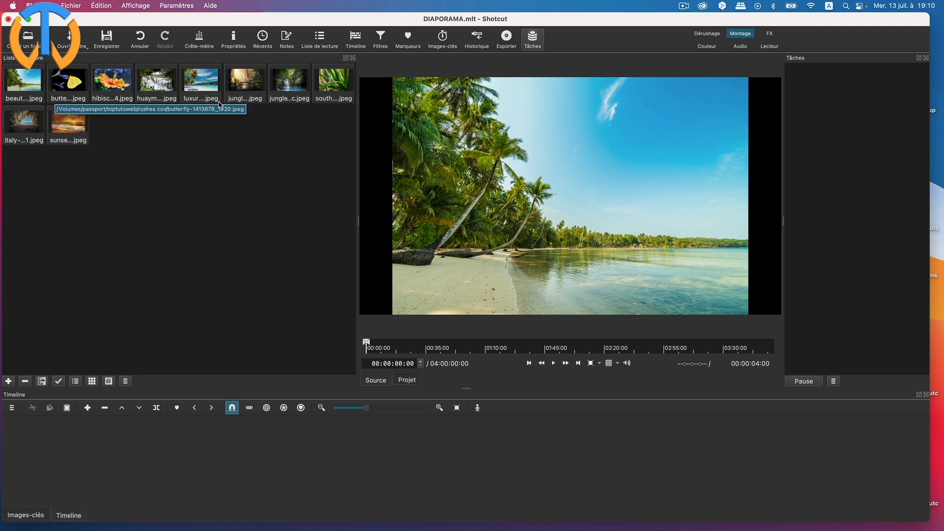
drag(289, 90, 246, 92)
drag(336, 89, 291, 91)
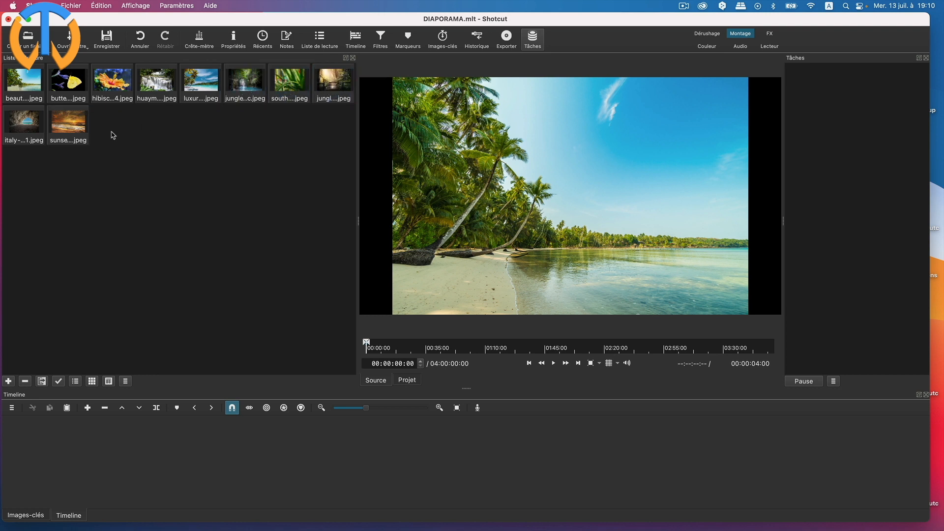
mouse_move(25, 124)
mouse_down()
mouse_move(227, 123)
mouse_move(313, 92)
mouse_up()
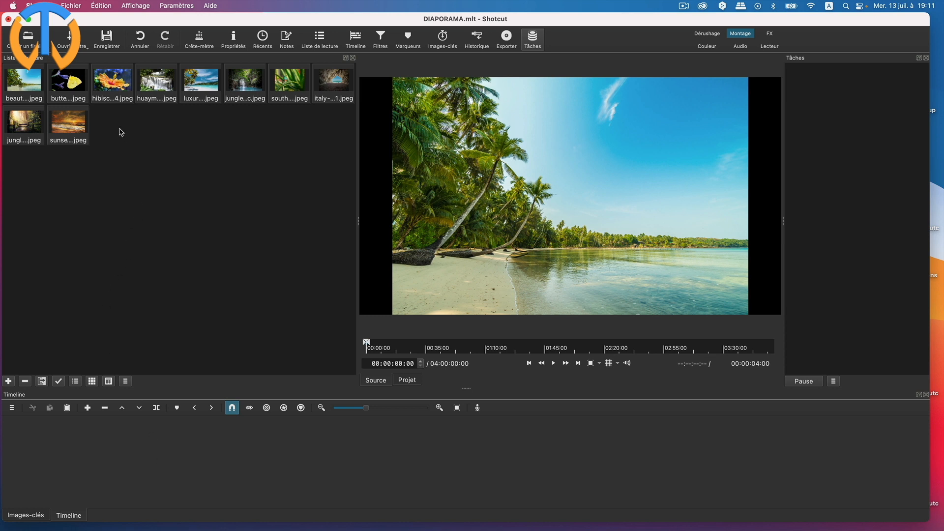
Open the slideshow settings for all ten playlist images and set the clip duration to 6 s
shift+click(29, 87)
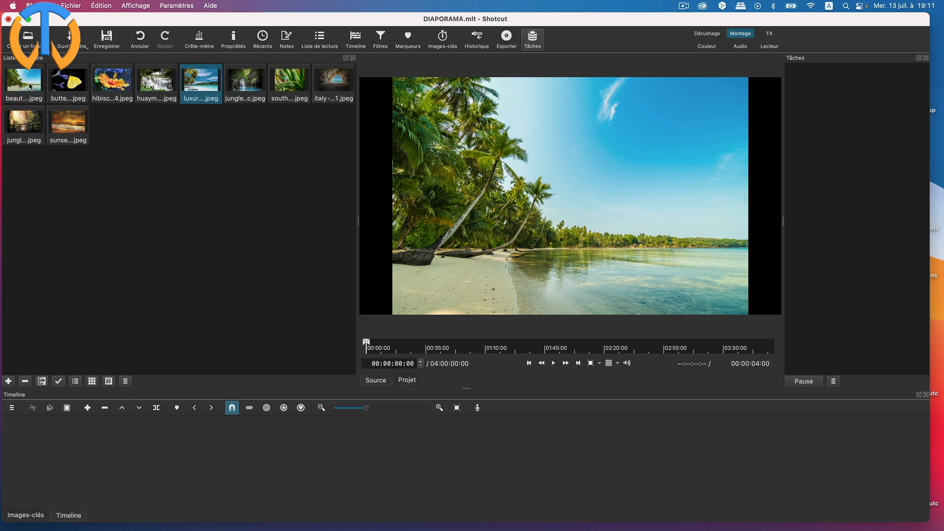
click(29, 86)
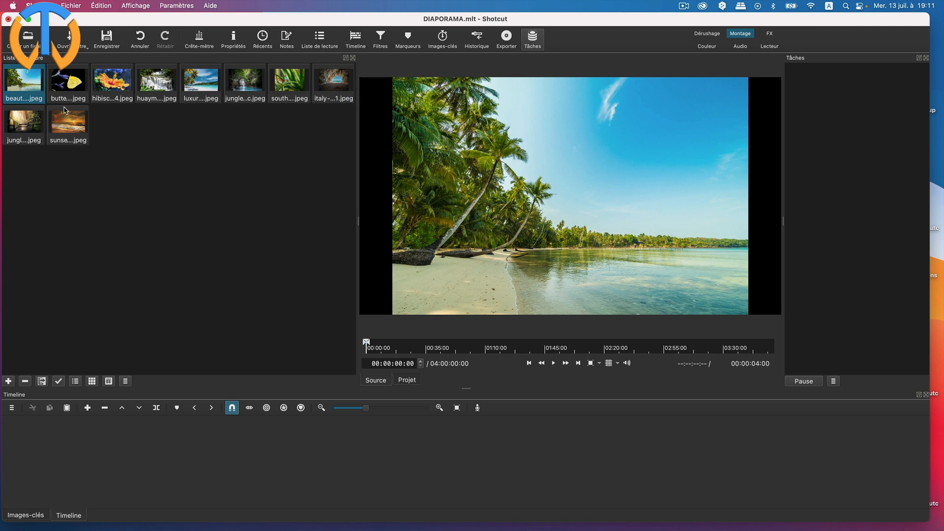
shift+click(66, 121)
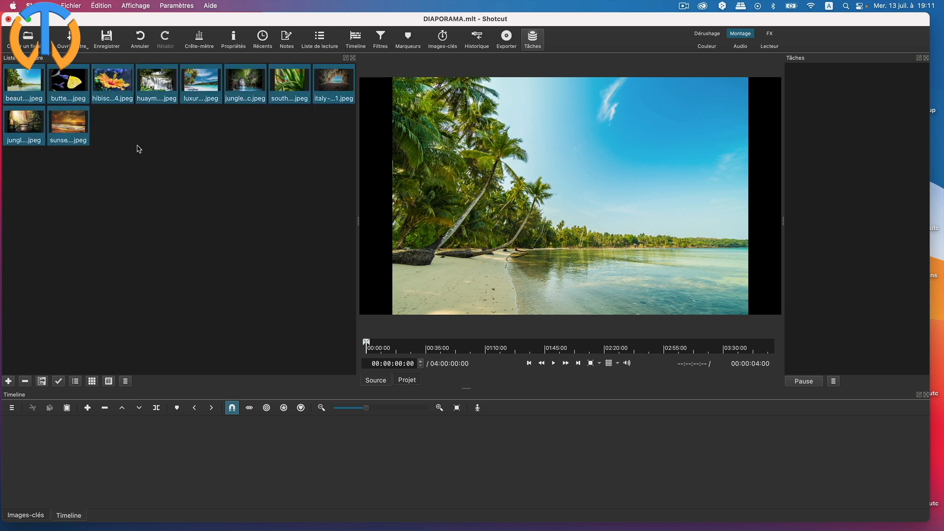
click(126, 383)
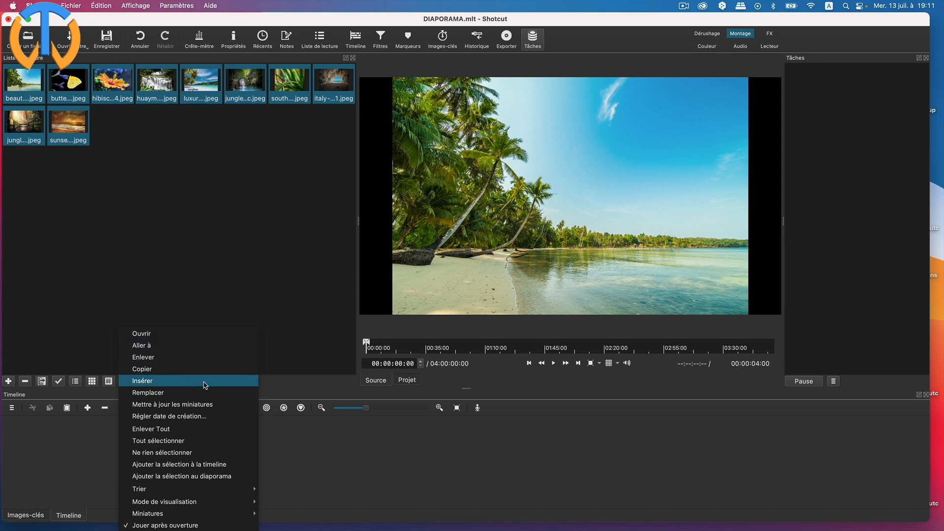
click(187, 477)
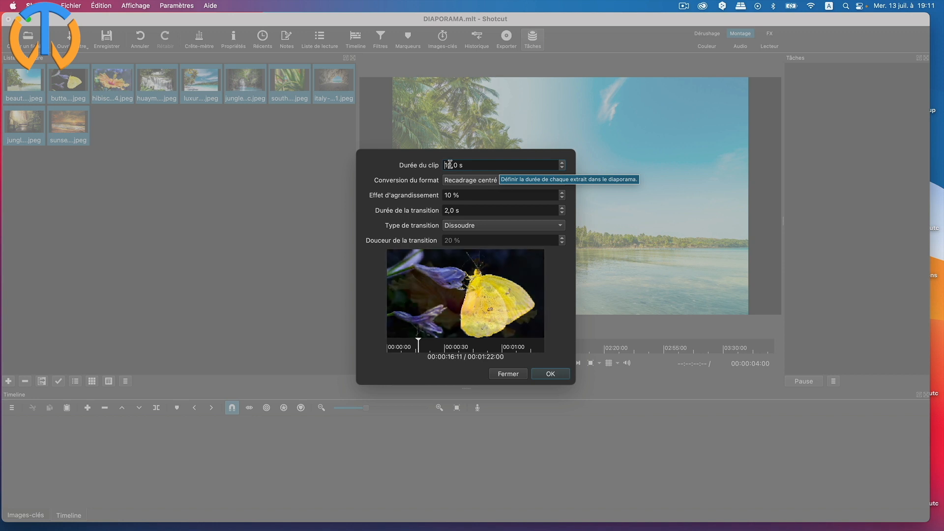
drag(452, 165, 442, 165)
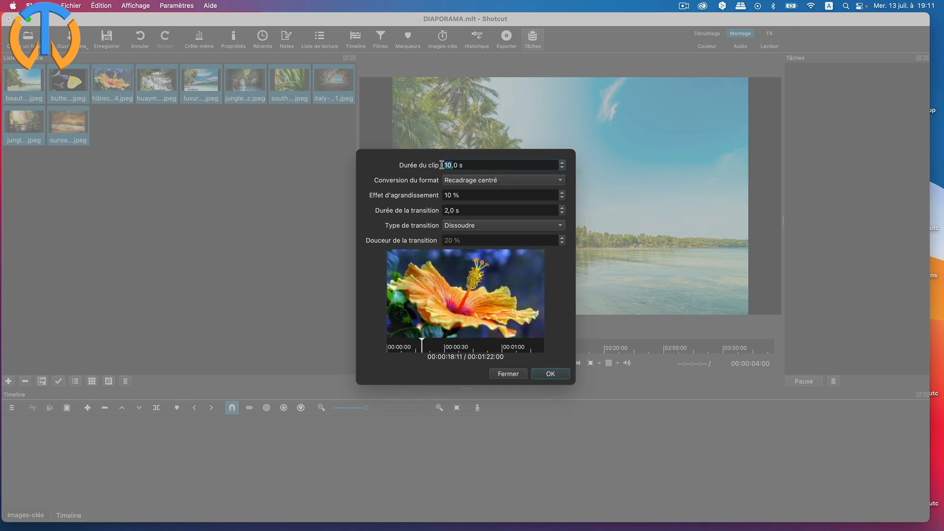
text(6)
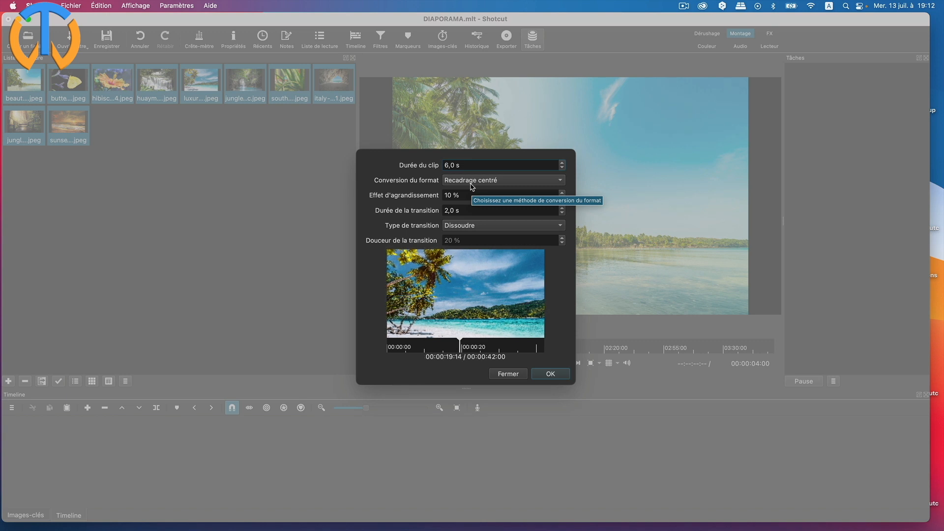
Try the Remplissage noir, Recadrage et Pano and Remplissage flou format conversions for the slideshow, then restore Recadrage centré
click(473, 187)
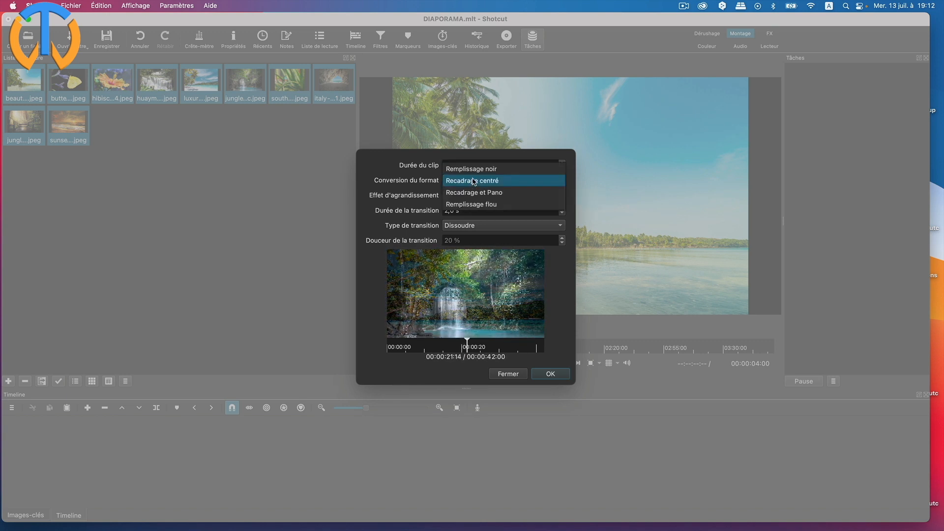
click(476, 169)
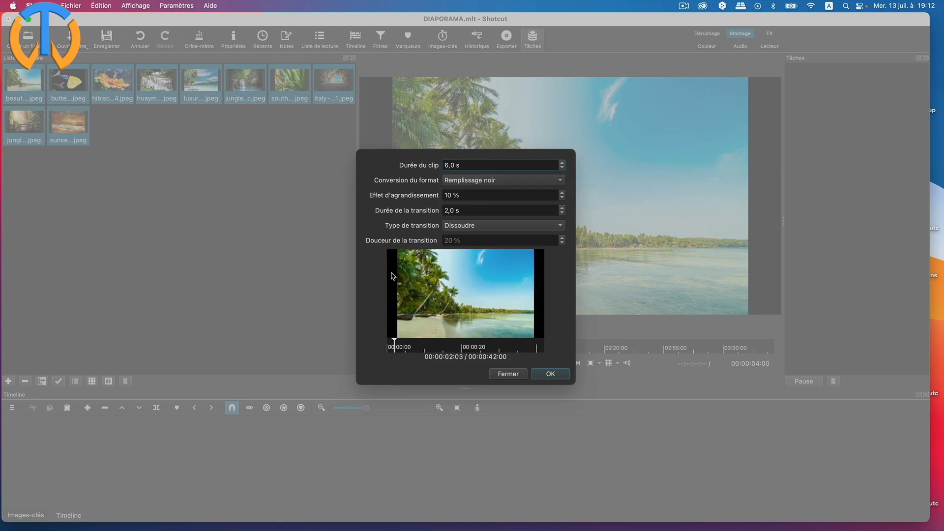
click(476, 182)
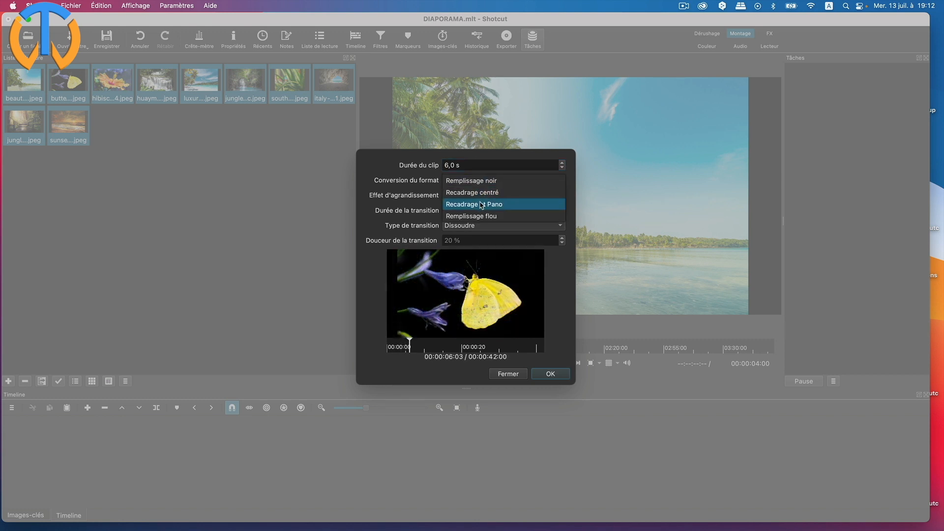
click(481, 204)
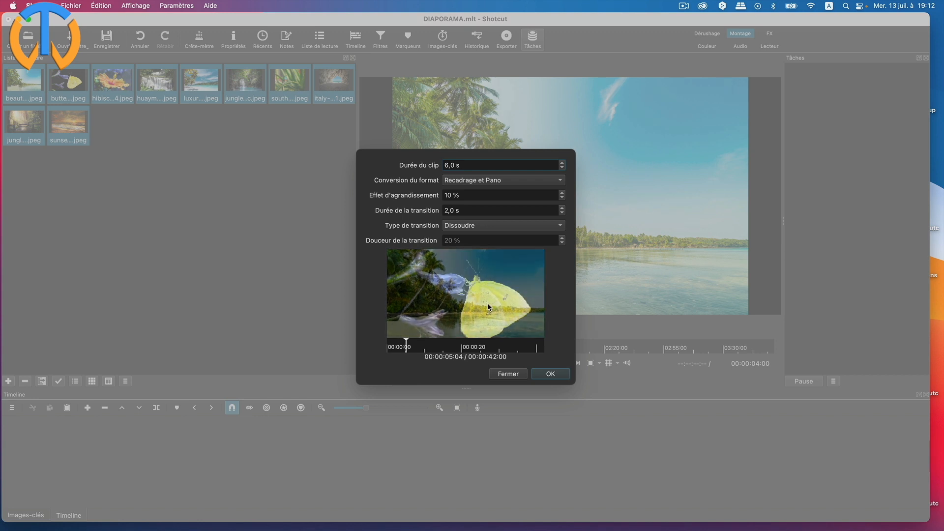
click(481, 181)
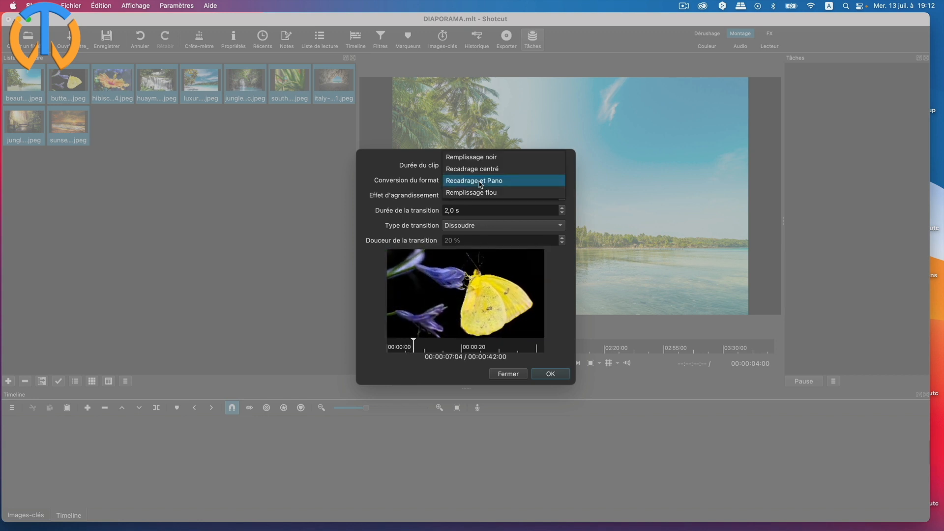
click(480, 192)
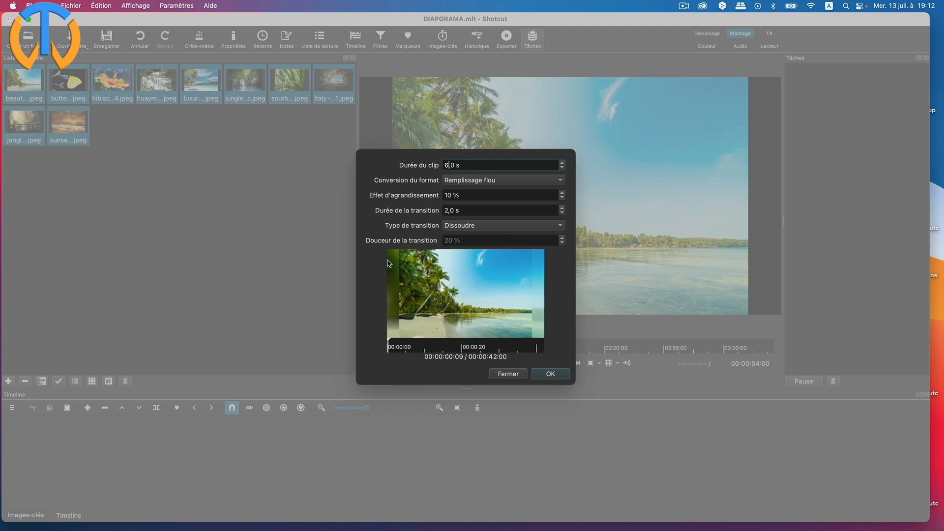
click(490, 181)
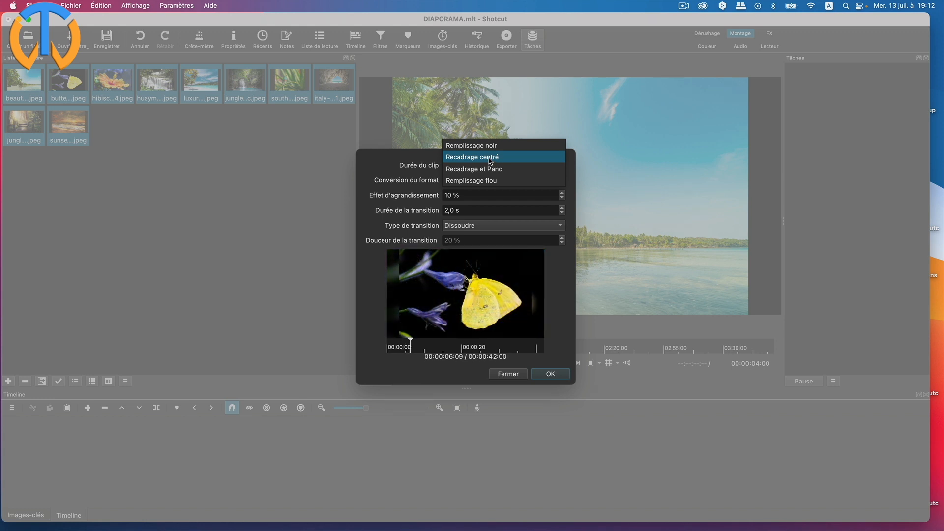
click(490, 157)
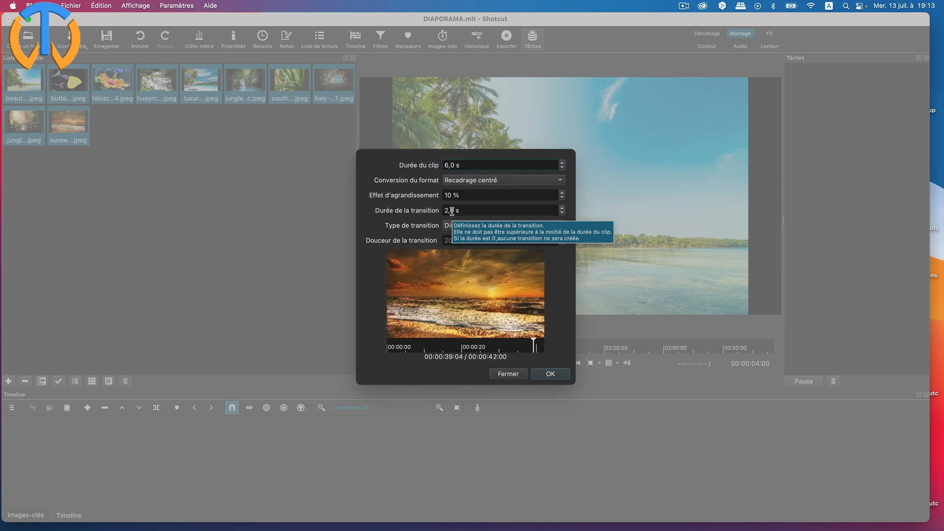
Set the slideshow's transition duration to 1 s, try the Diagonale Haut Gauche transition type and settle on Aléatoire
click(444, 210)
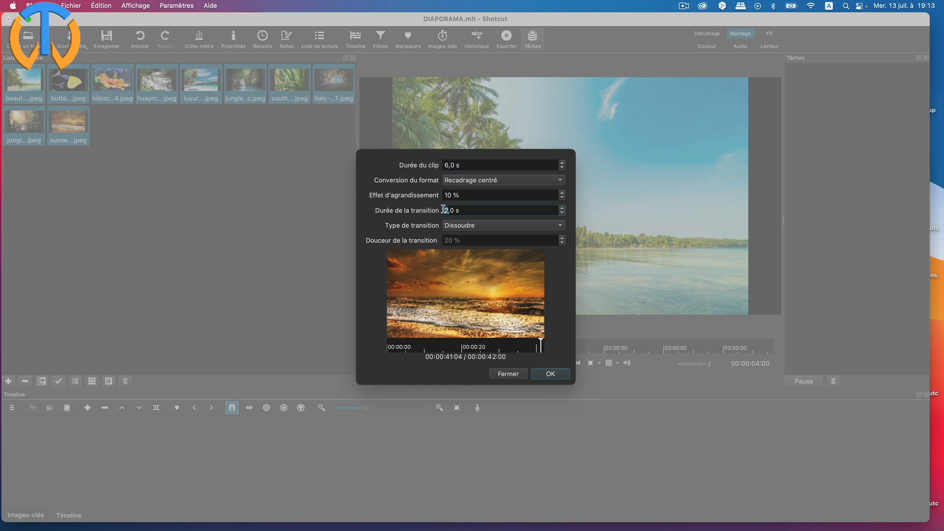
text(1)
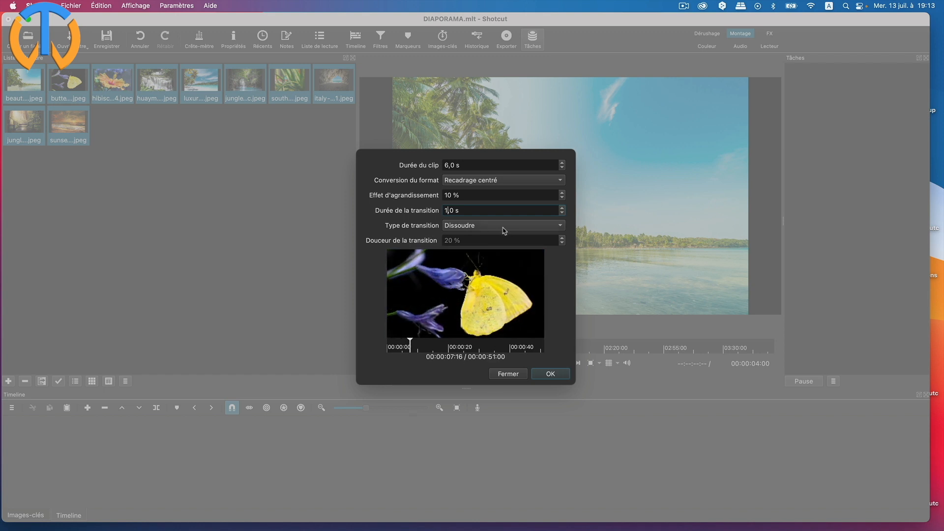
click(518, 227)
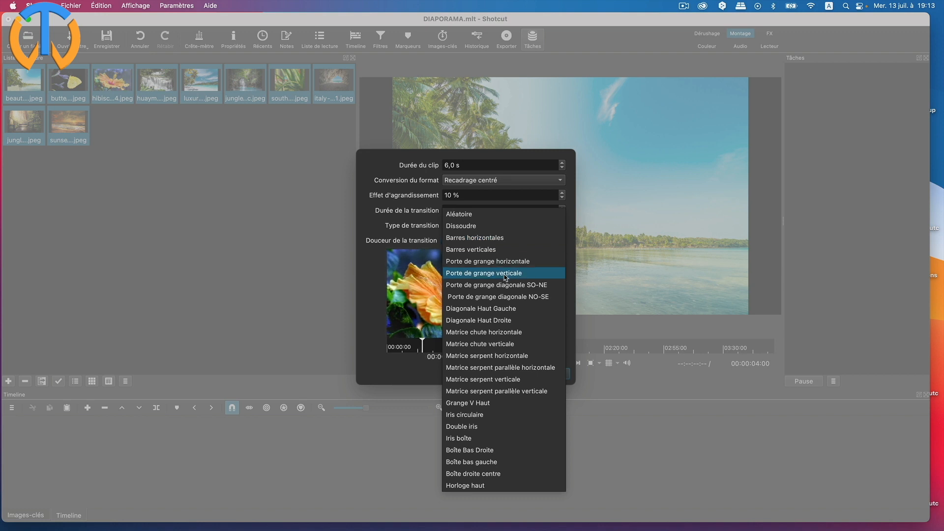
click(486, 312)
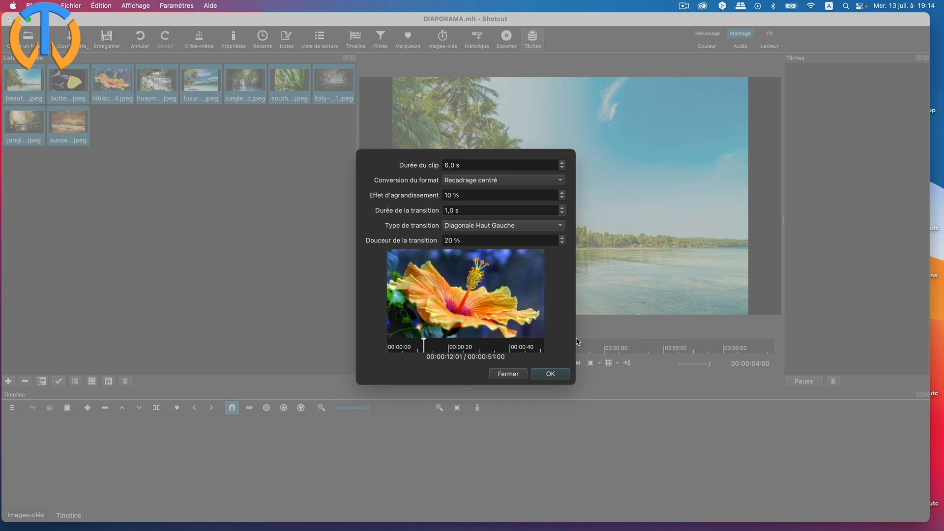
click(521, 228)
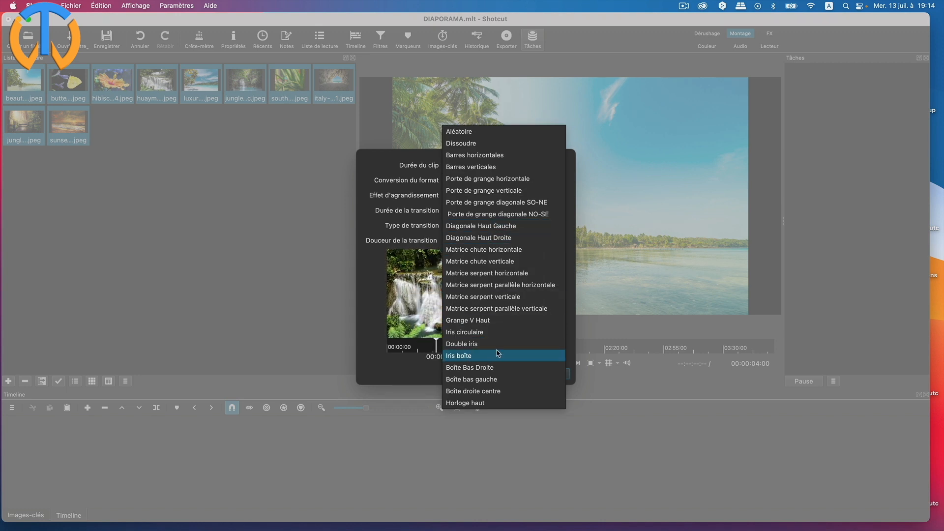
click(475, 136)
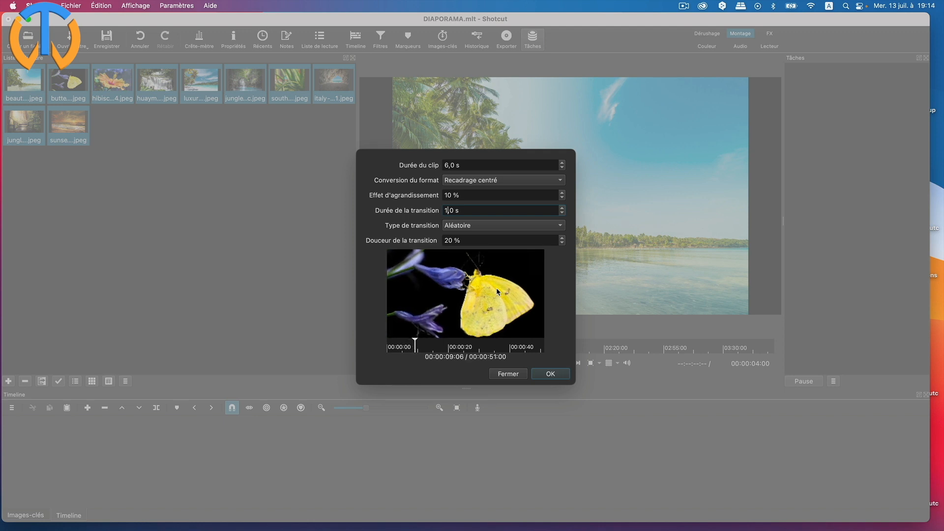
Set the transition softness to 100 % and generate the slideshow on the timeline
double_click(451, 241)
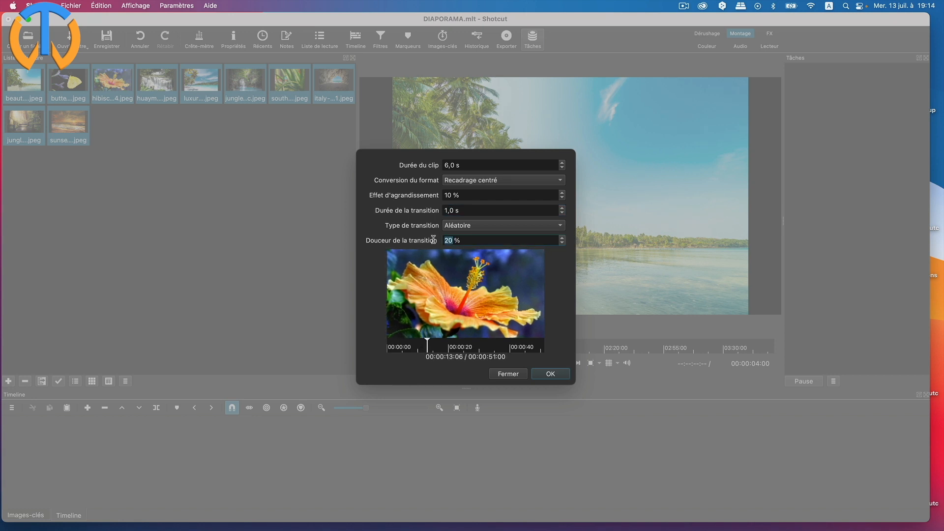
text(100)
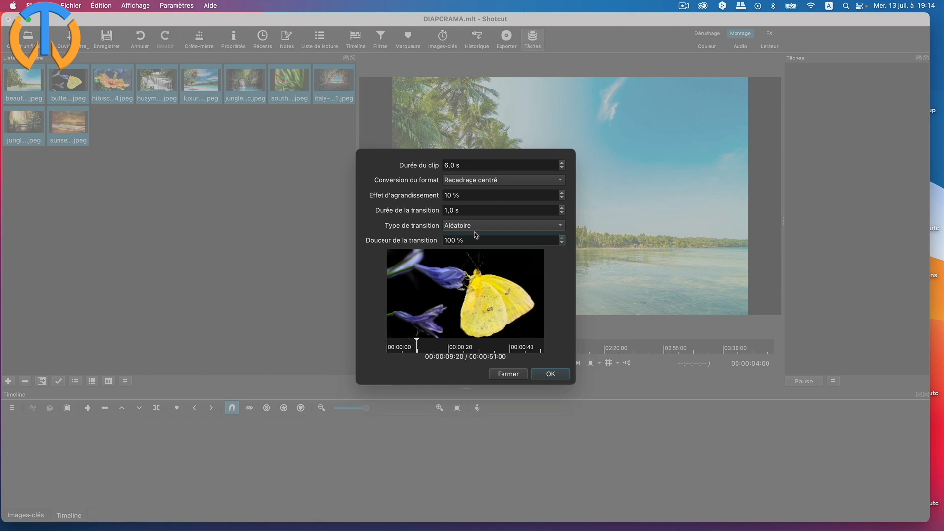
click(551, 374)
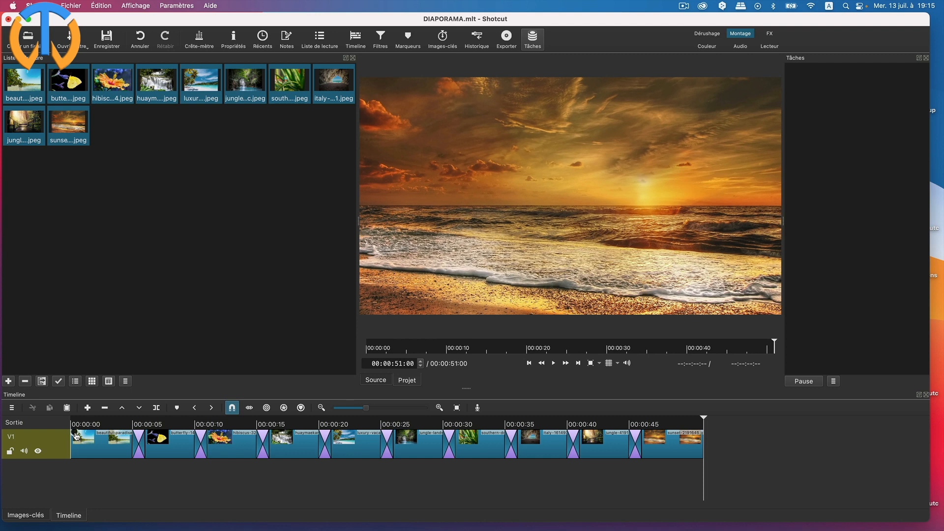
Add a fade-in to the first image and a fade-out to the last image on track V1, returning the playhead to the start
drag(76, 435, 106, 434)
drag(701, 433, 669, 437)
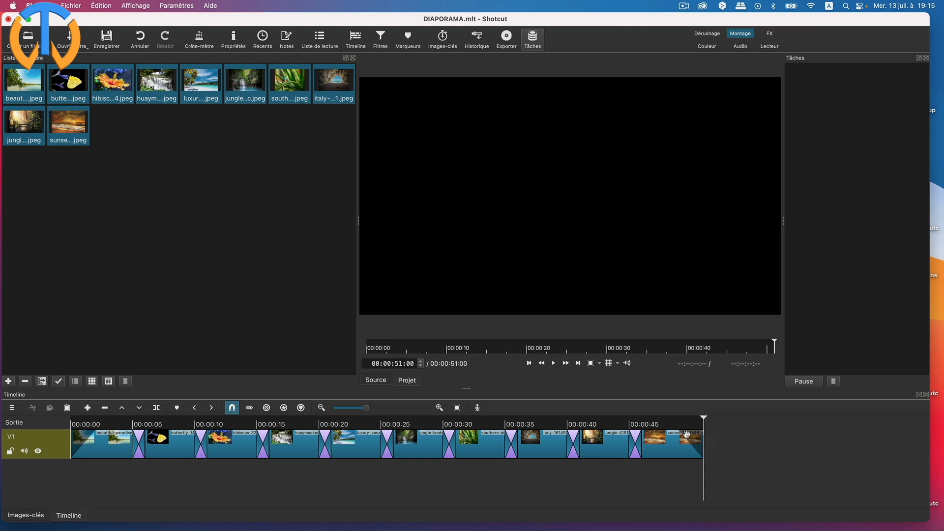
drag(698, 424, 664, 422)
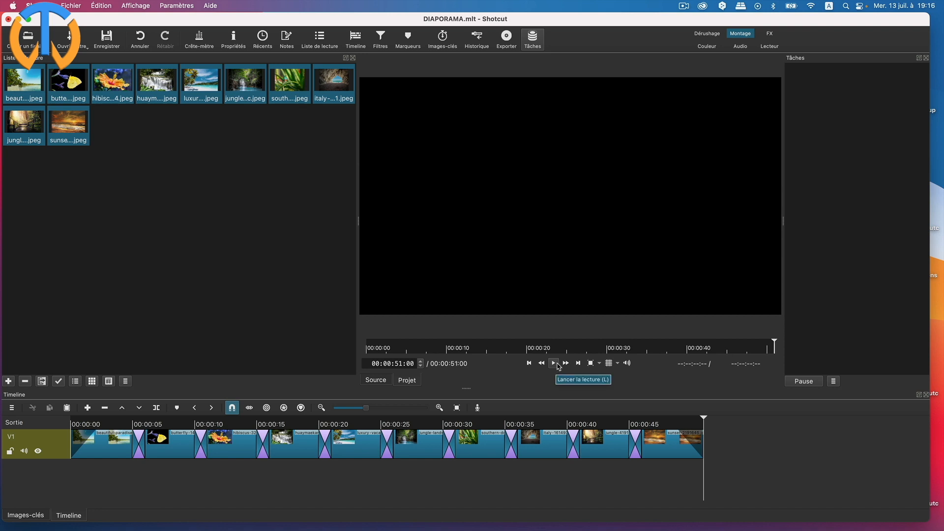
drag(703, 423, 55, 437)
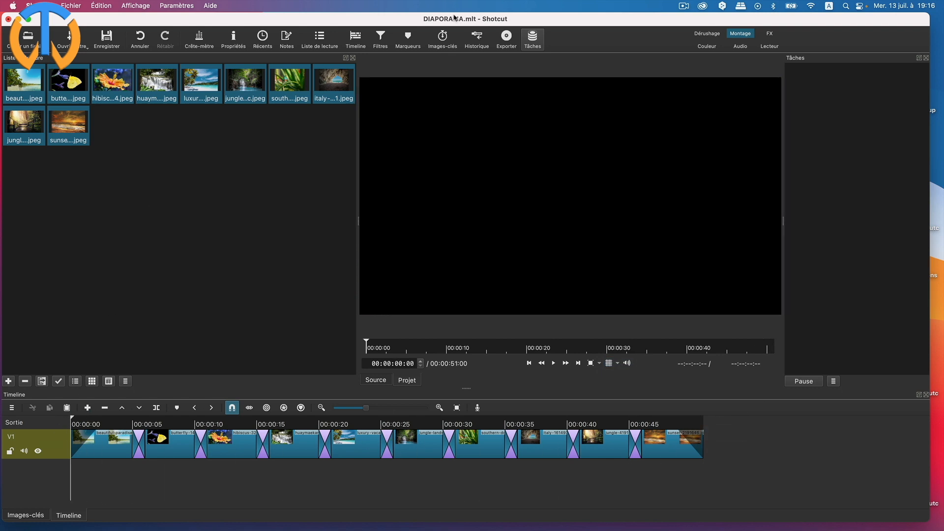
Add Chill - Version A.mp3 from Finder's rushes cov folder to the Shotcut playlist
double_click(408, 20)
click(418, 39)
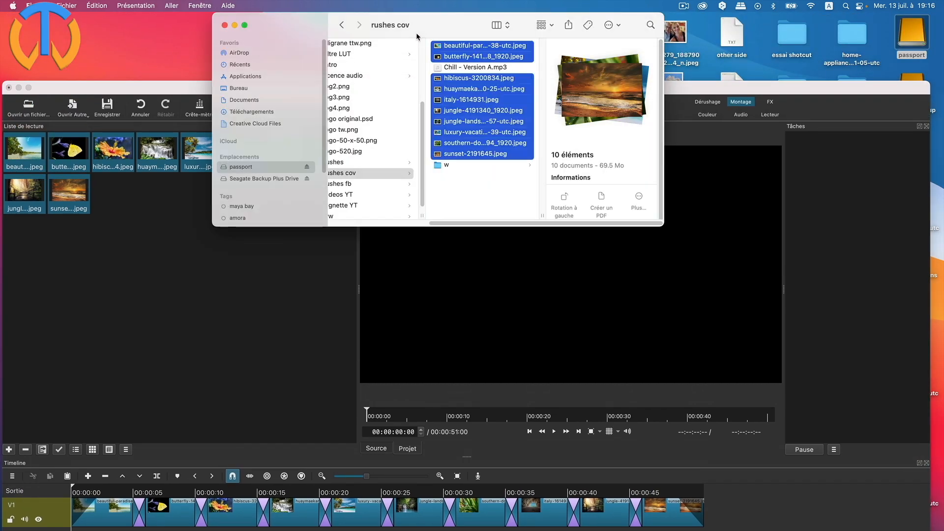
click(466, 68)
drag(466, 68, 130, 260)
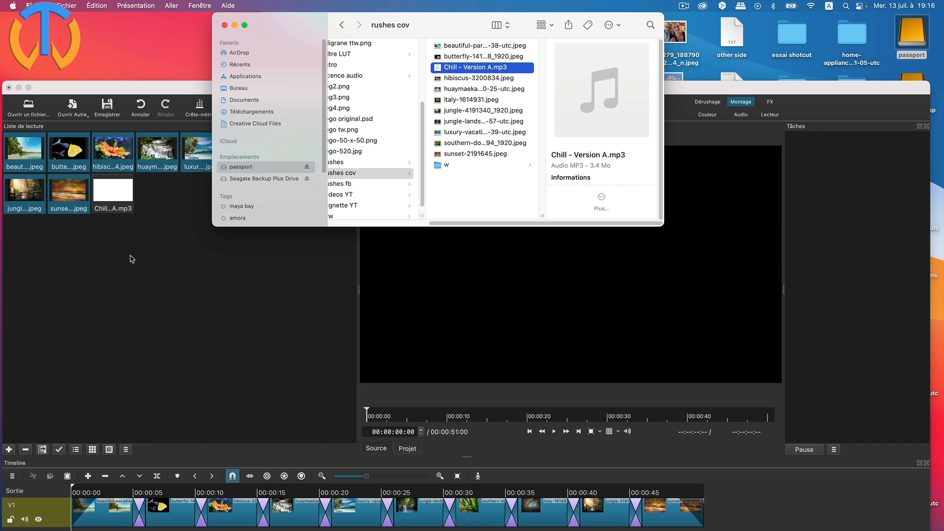
double_click(159, 89)
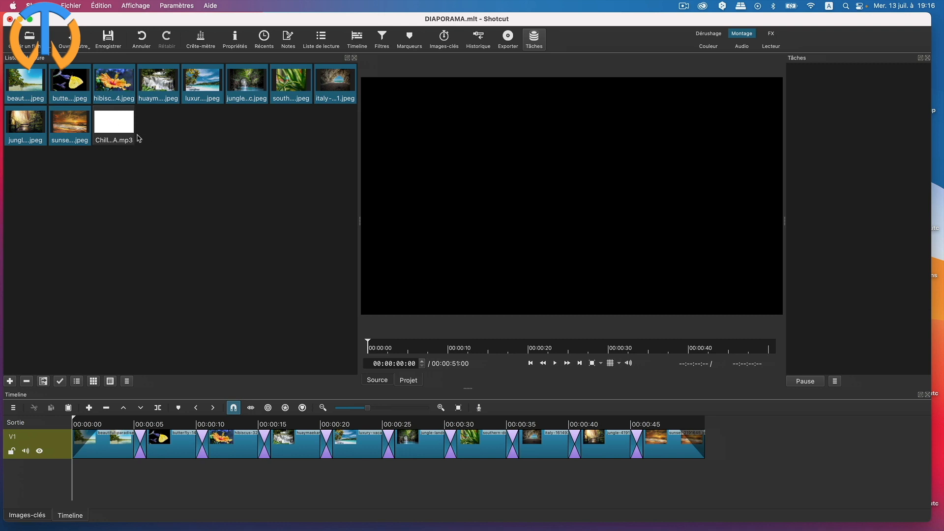
Add an audio track to the timeline and place Chill - Version A.mp3 at its start with a fade-in
click(120, 131)
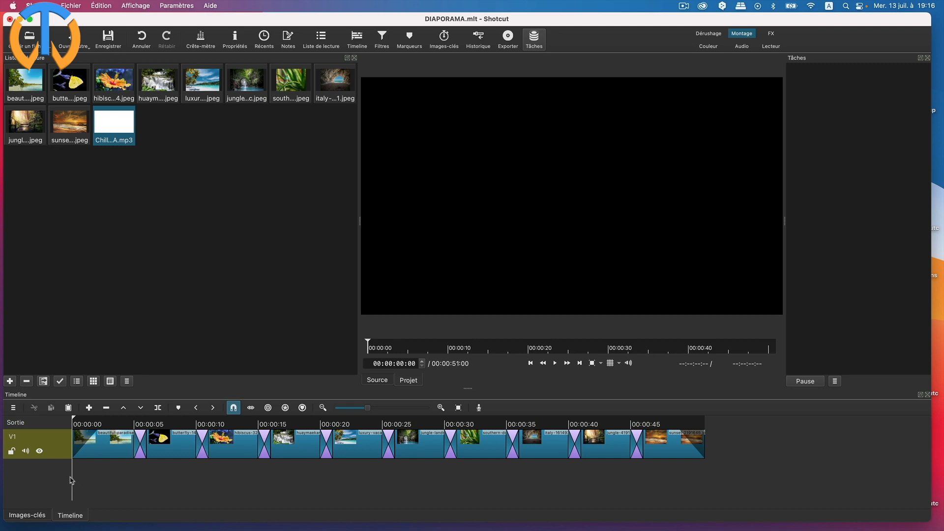
right_click(103, 479)
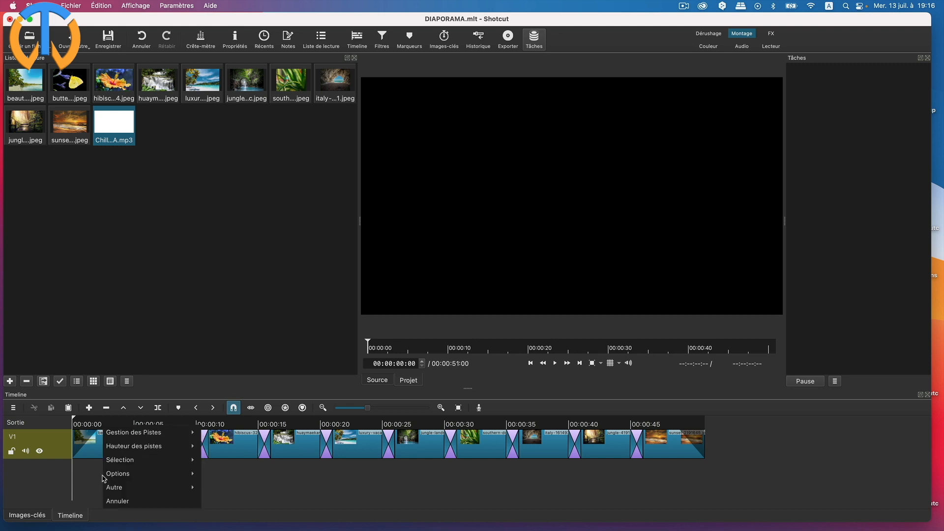
mouse_move(123, 436)
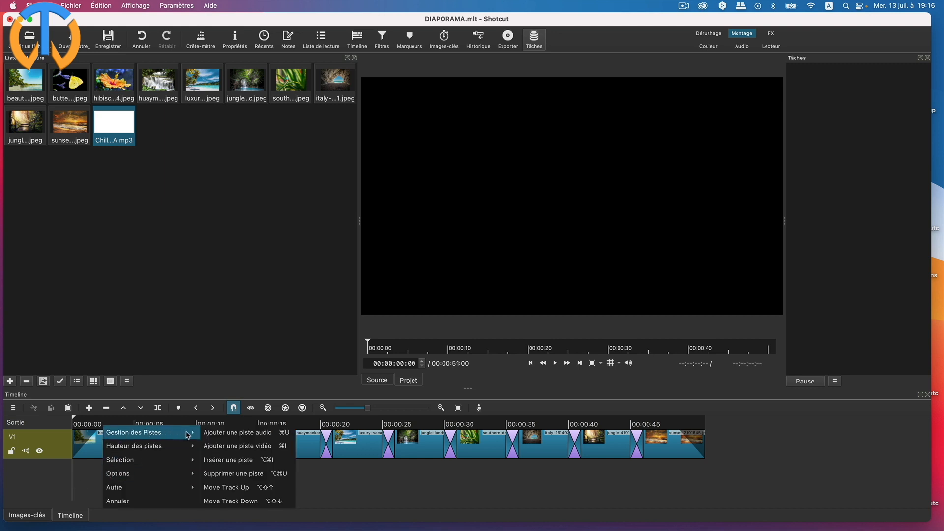
click(217, 434)
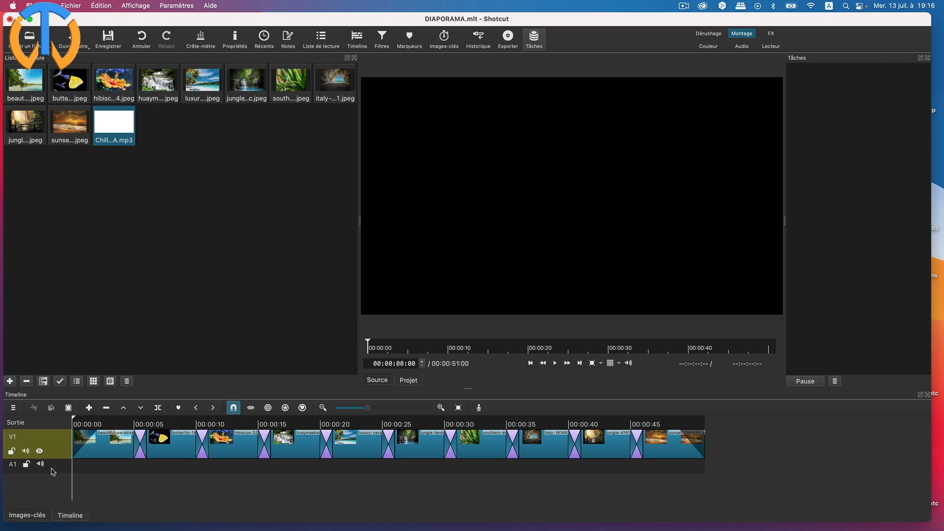
drag(112, 122, 74, 462)
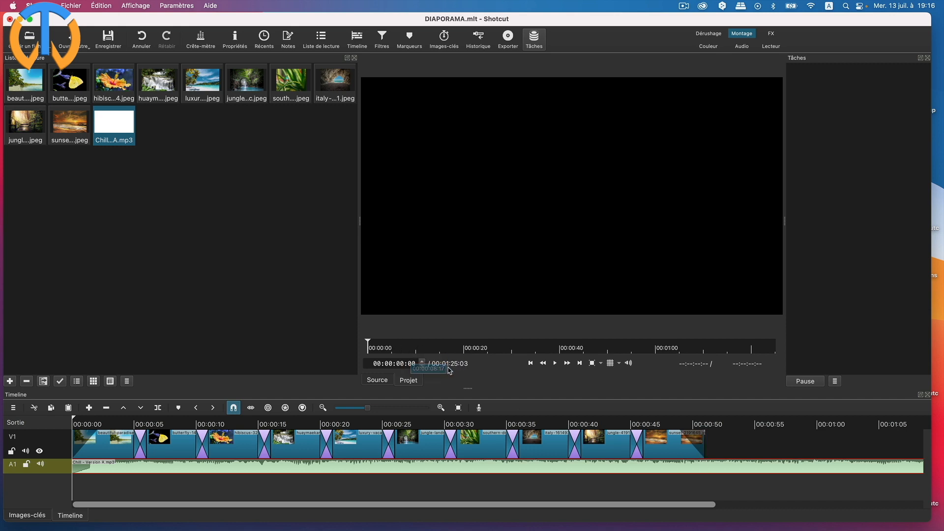
Split the music on track A1 at the end of the slideshow and delete the excess part
click(707, 426)
drag(704, 422, 706, 423)
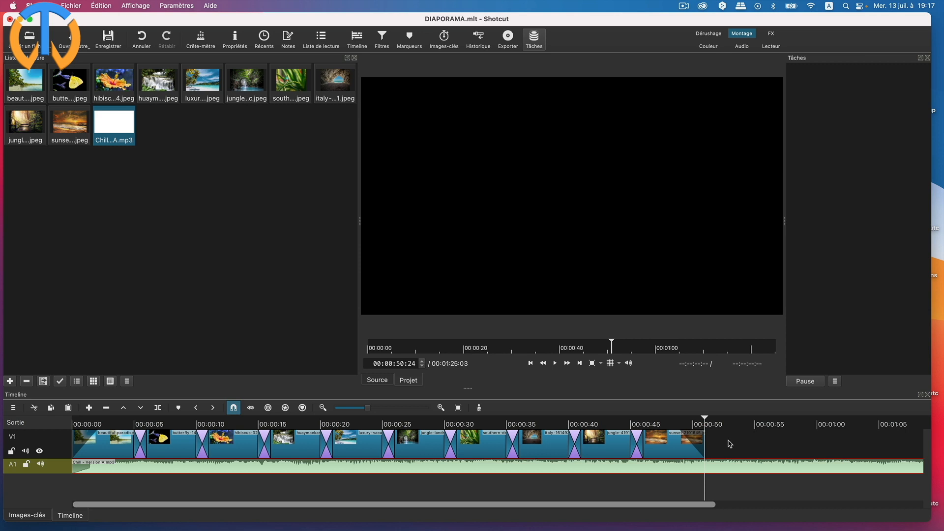
key(Right)
key(Right)
key(Right)
key(Left)
key(Left)
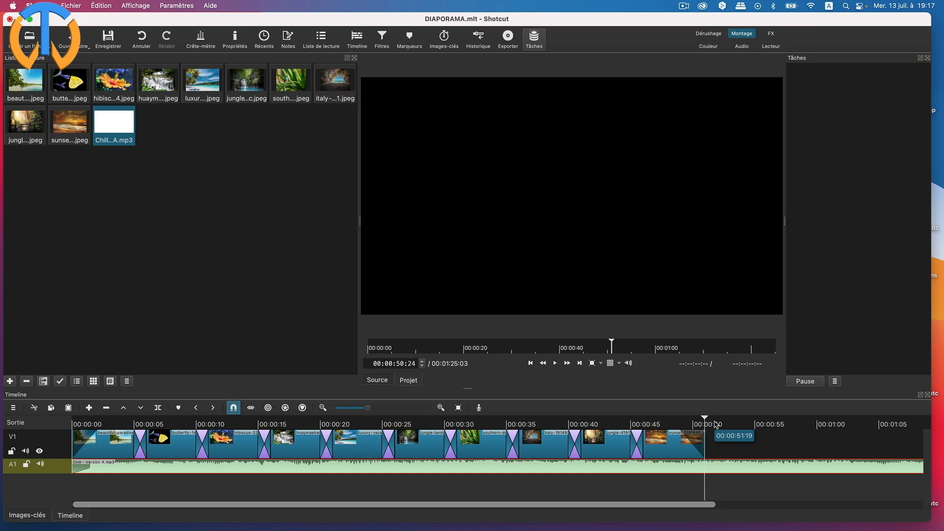
right_click(716, 466)
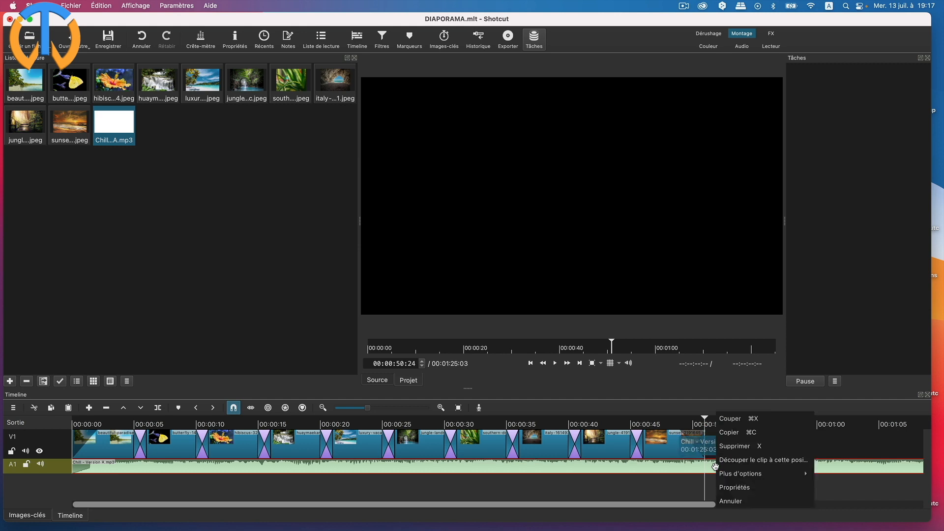
click(746, 460)
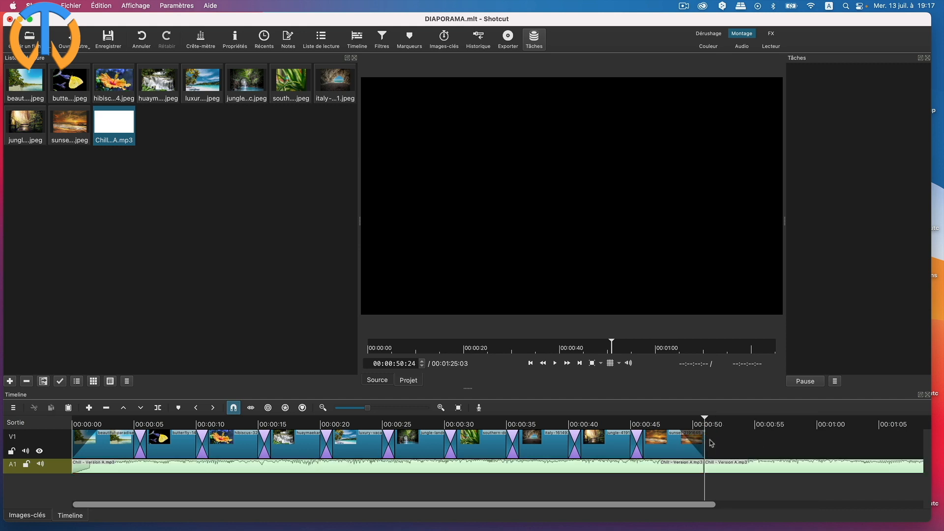
click(726, 468)
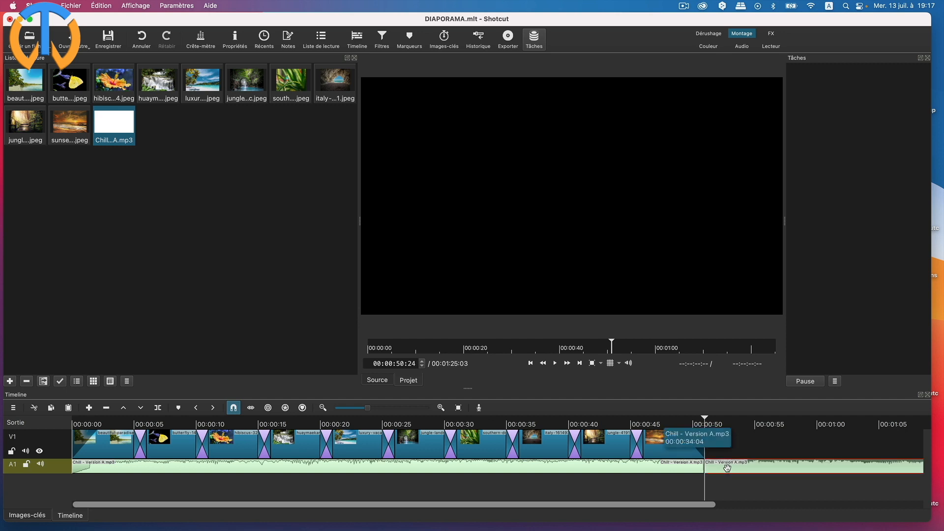
key(Delete)
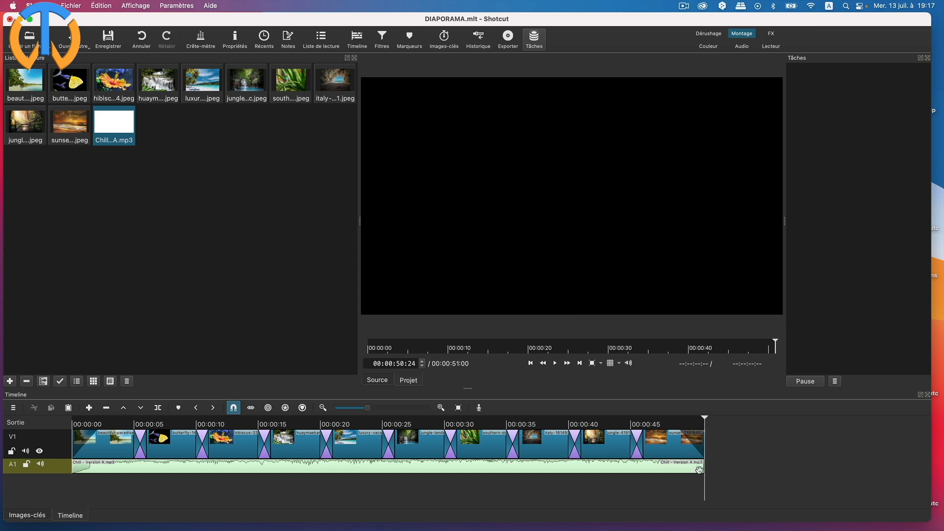
Add a fade-out to the end of the music on track A1 and return the playhead to the start
mouse_move(702, 465)
drag(702, 464, 660, 466)
drag(705, 420, 61, 418)
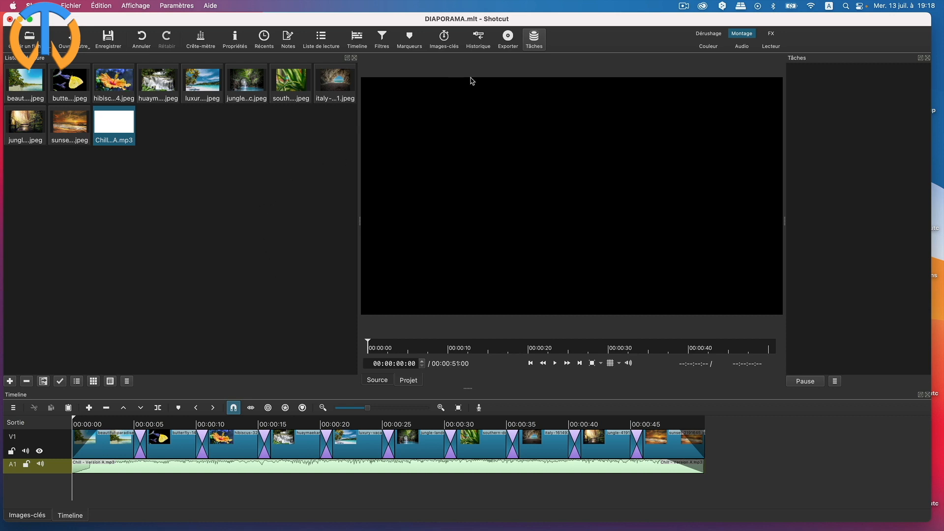
Export the timeline with the default settings as the MP4 file DIAPORAMA in the rushes cov folder
click(509, 39)
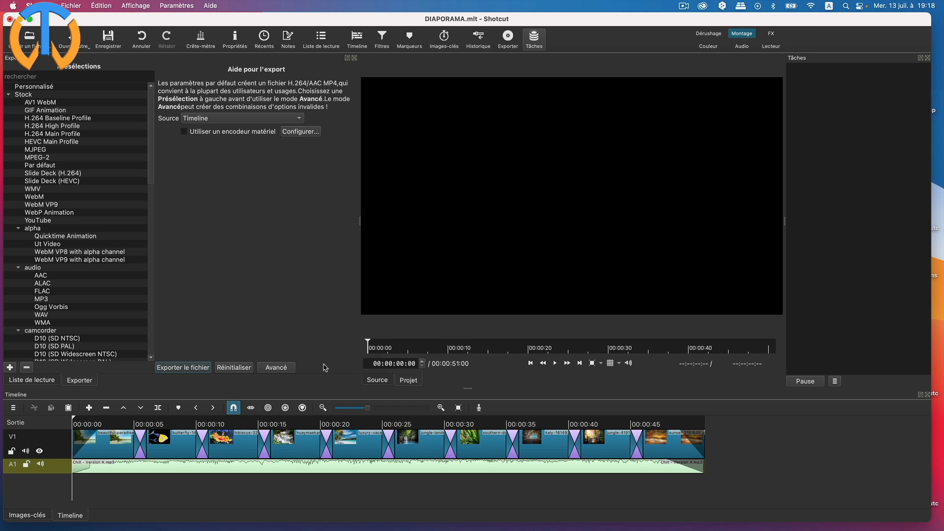
click(188, 372)
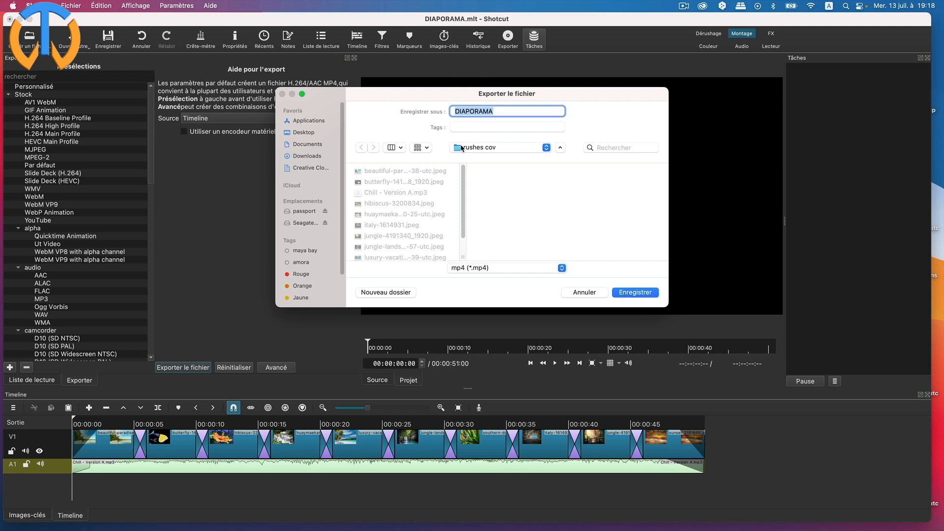
click(636, 294)
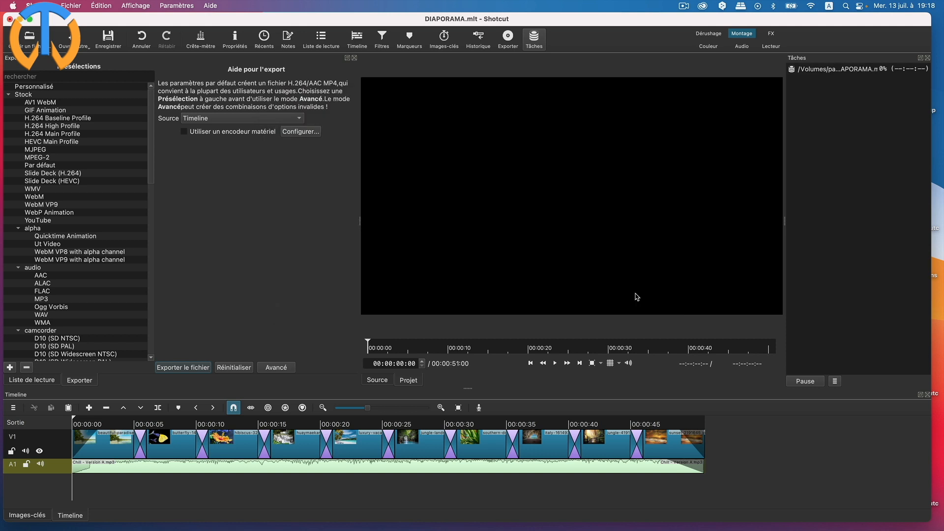